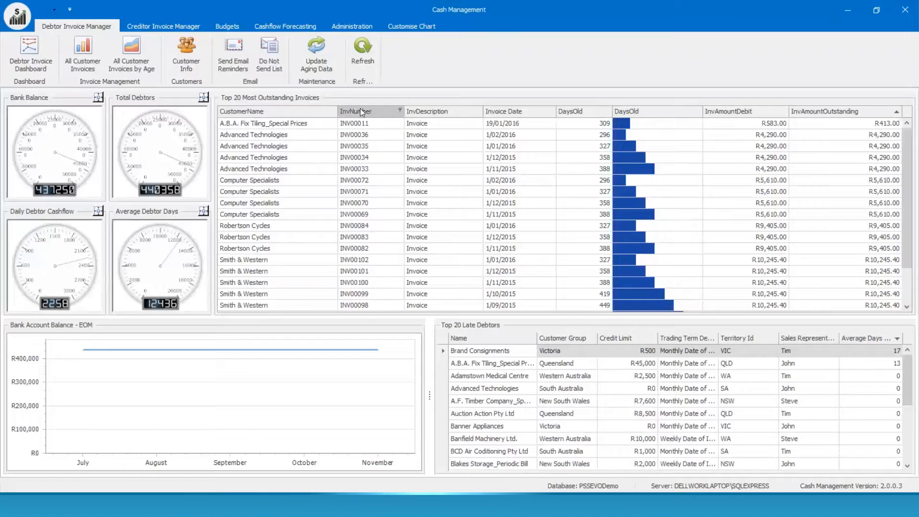
Step: Sort the dashboard's outstanding invoices by DaysOld, InvAmountDebit and InvAmountOutstanding
left_click(642, 112)
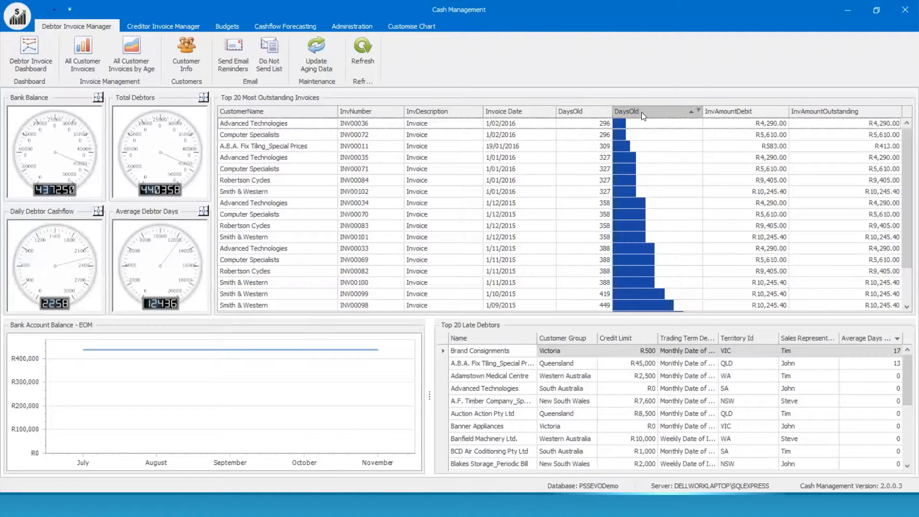
left_click(745, 115)
left_click(823, 111)
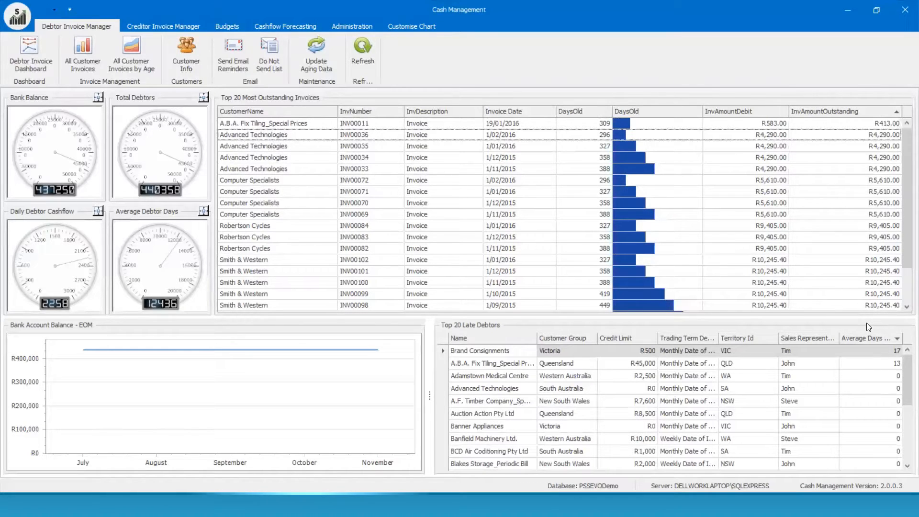
Step: Sort late debtors by Average Days and Trading Term, then open All Customer Invoices
left_click(865, 338)
left_click(684, 338)
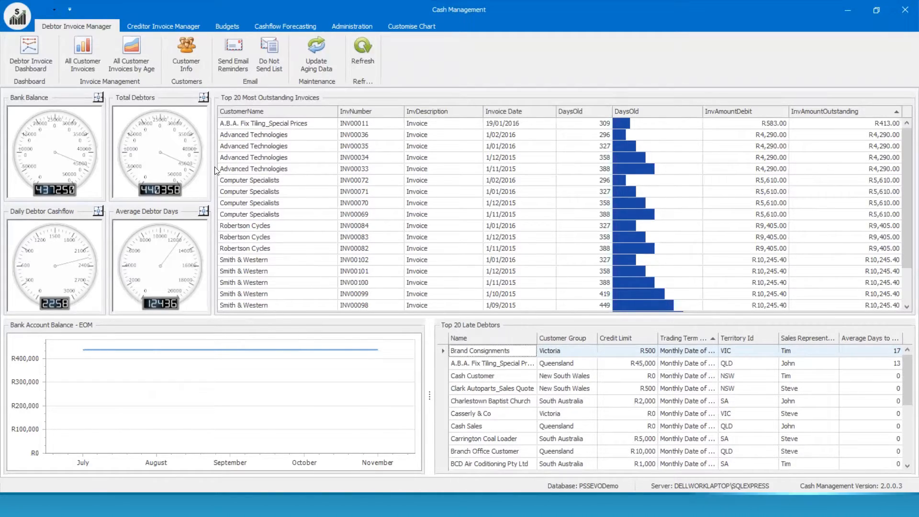
left_click(93, 68)
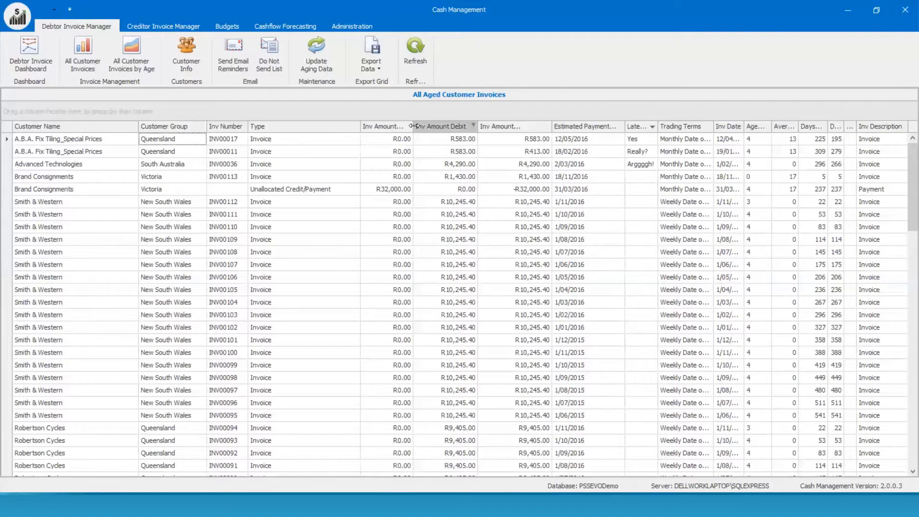
Step: Widen the Inv Amount Credit column and check the Column Chooser's hidden columns list
left_click_drag(434, 126, 434, 126)
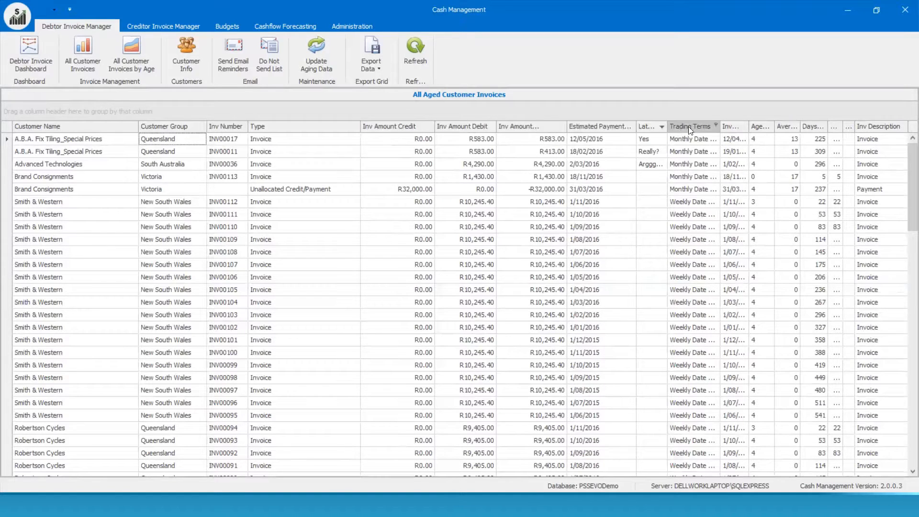
right_click(653, 128)
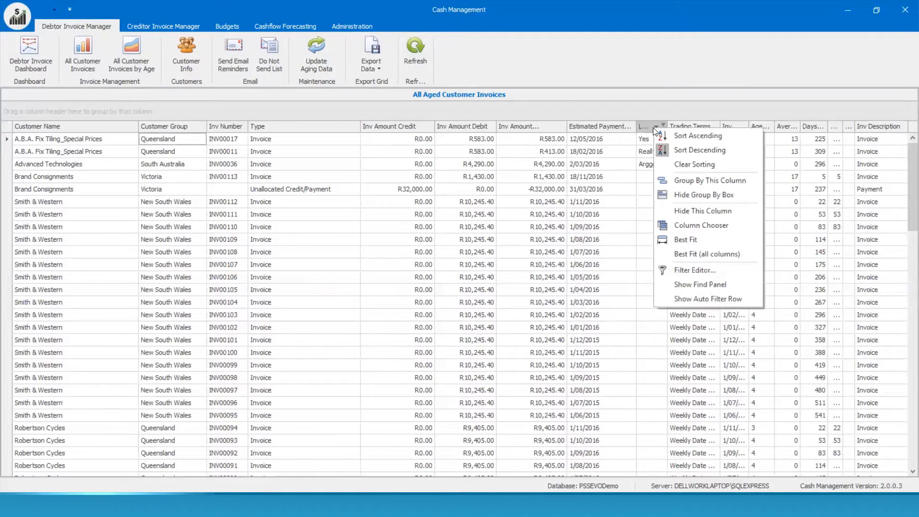
left_click(689, 224)
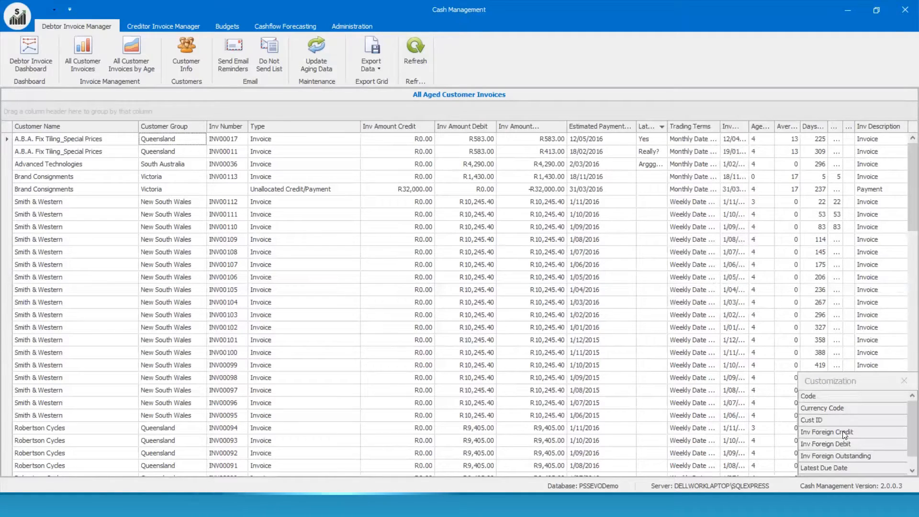
left_click(904, 382)
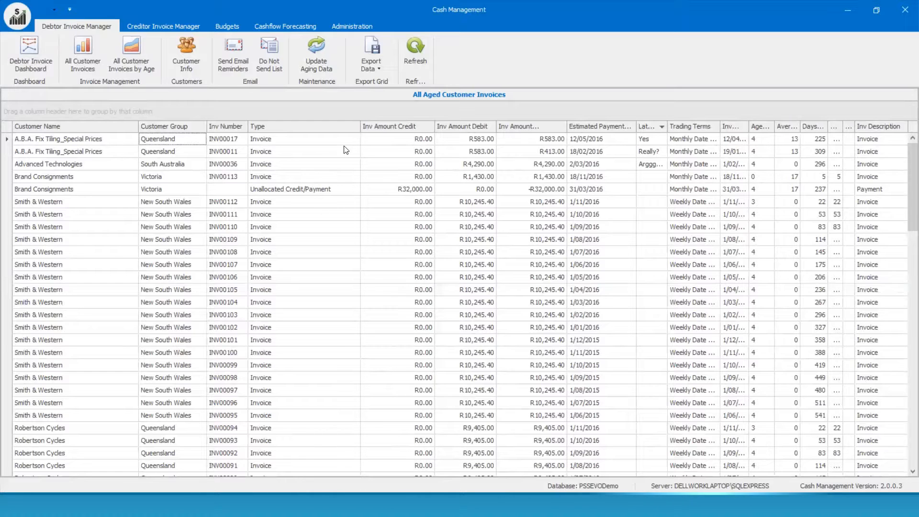
Step: Filter Type to Unallocated Credit/Payment, sort by Type, then restore the (All) filter
left_click(358, 126)
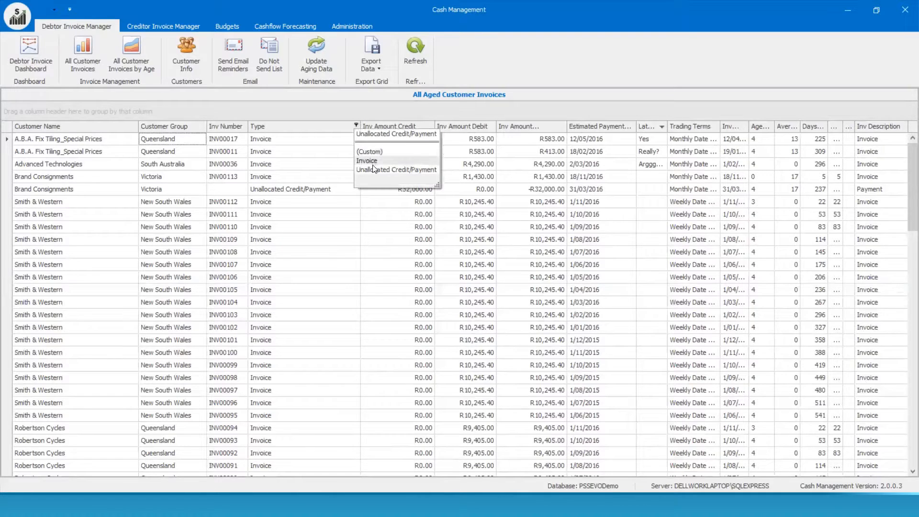
left_click(375, 171)
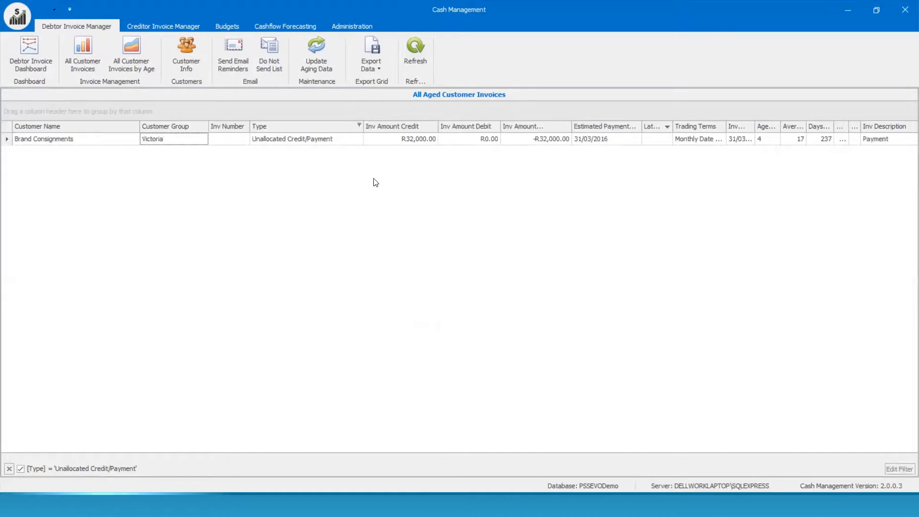
left_click(359, 123)
left_click(359, 125)
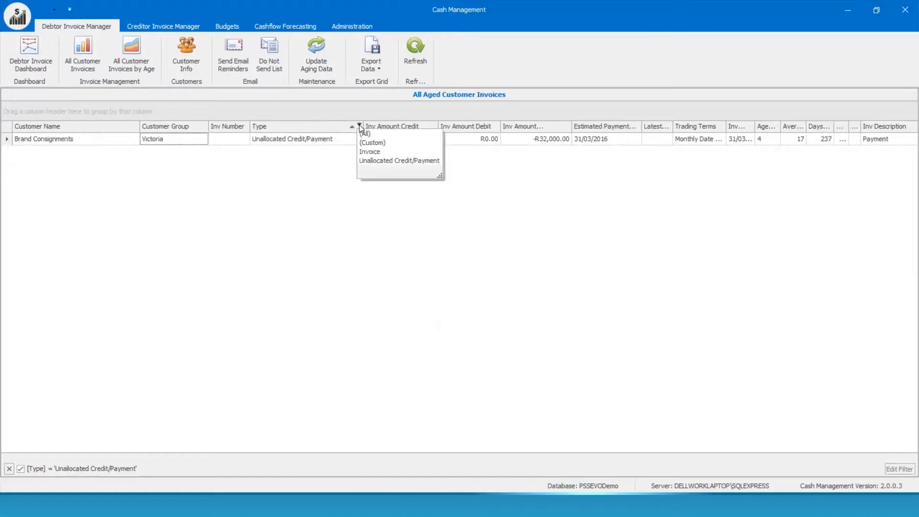
left_click(364, 134)
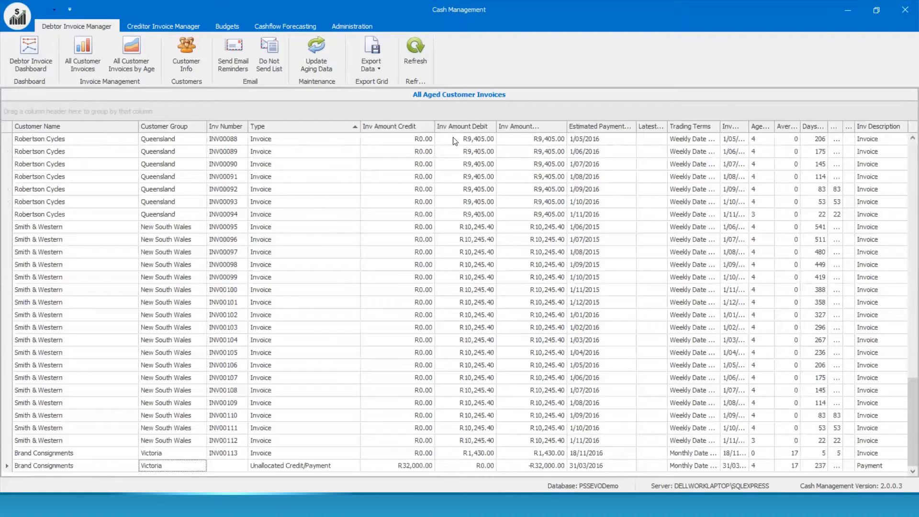
Step: Group and ungroup by Estimated Payment Date and Trading Terms, placing Estimated Payment after Inv Amount Credit
left_click_drag(588, 125, 151, 117)
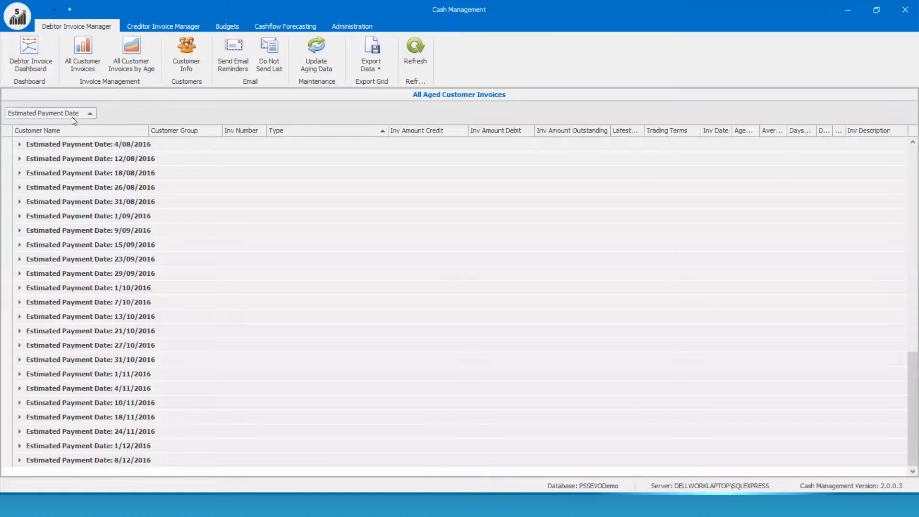
left_click_drag(62, 116, 446, 150)
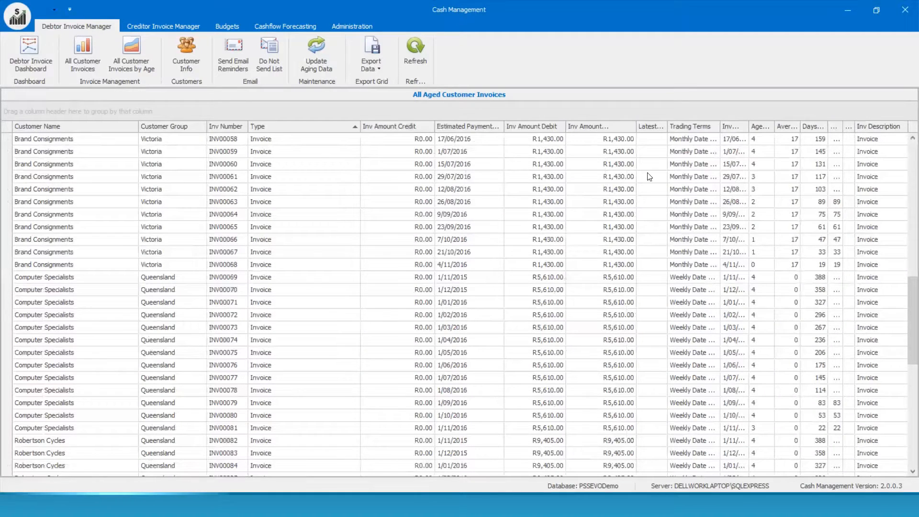
left_click_drag(674, 129, 117, 109)
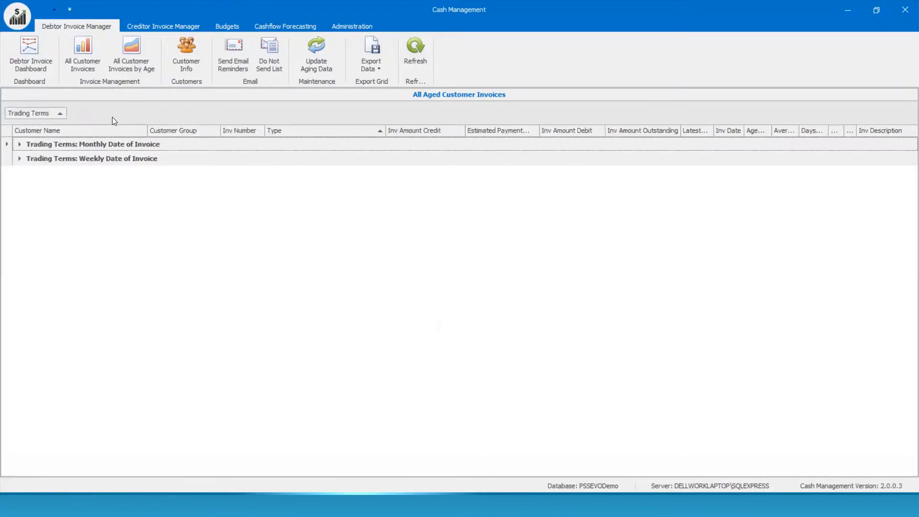
left_click_drag(21, 111, 605, 145)
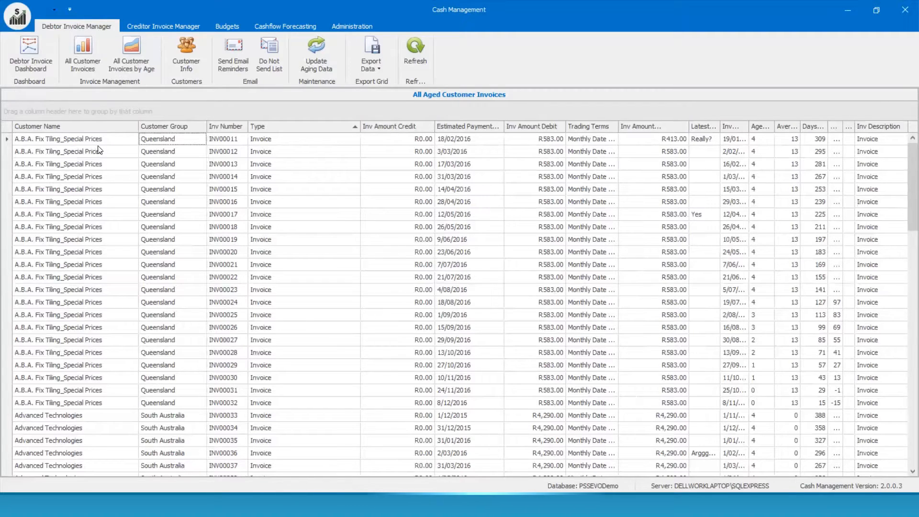
Step: In the aged invoice totals, move Age 4+ between Age 2 and Age 3, then open Send Email Reminders
left_click(139, 66)
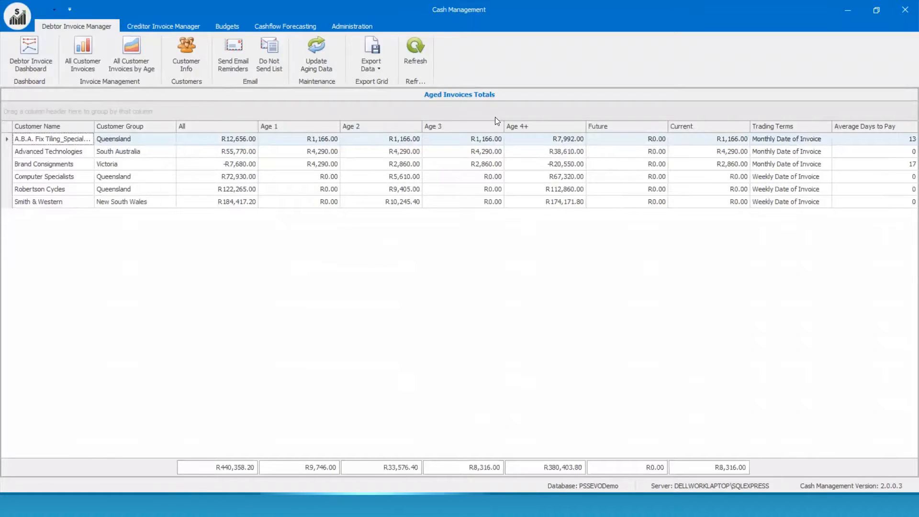
left_click_drag(549, 126, 254, 103)
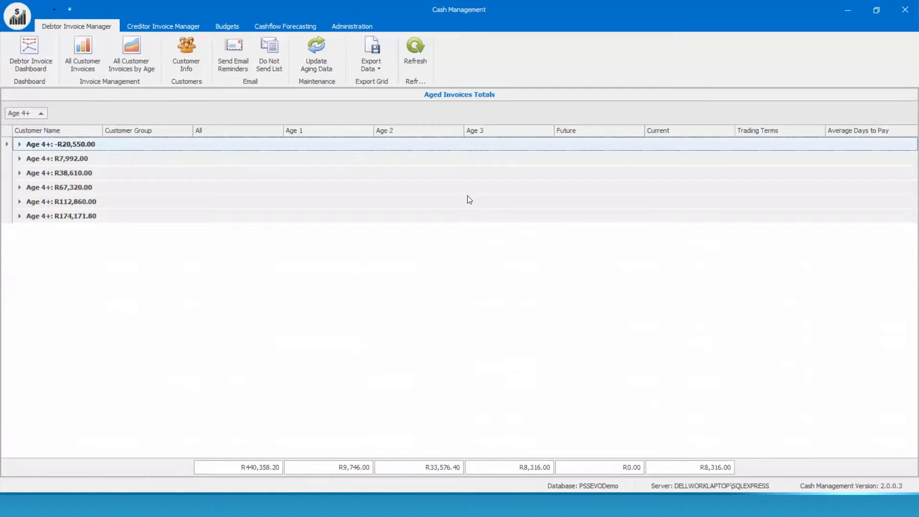
left_click_drag(407, 157, 485, 147)
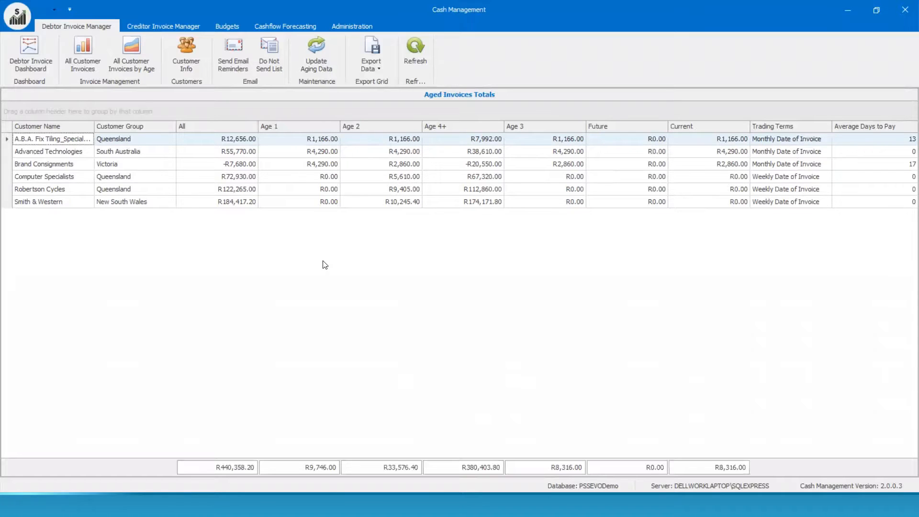
left_click(240, 64)
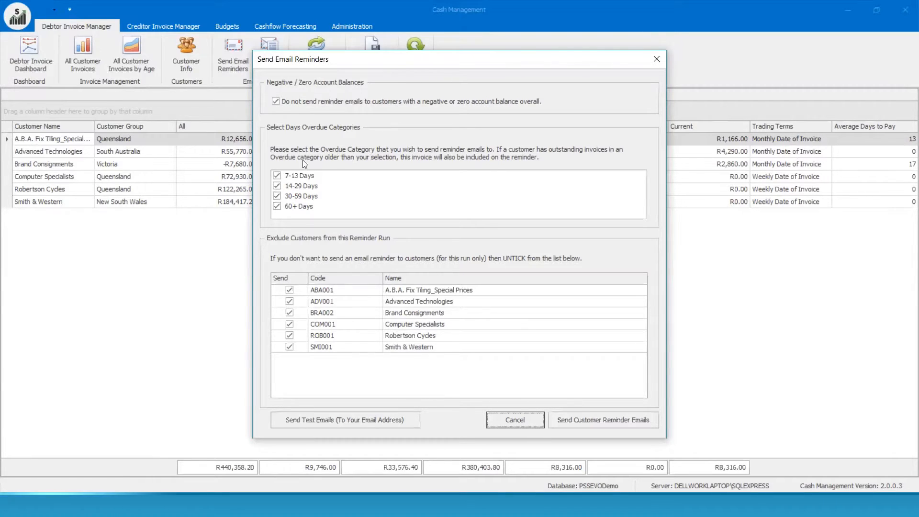
Step: Cancel the Send Email Reminders dialog without sending any emails
left_click(502, 422)
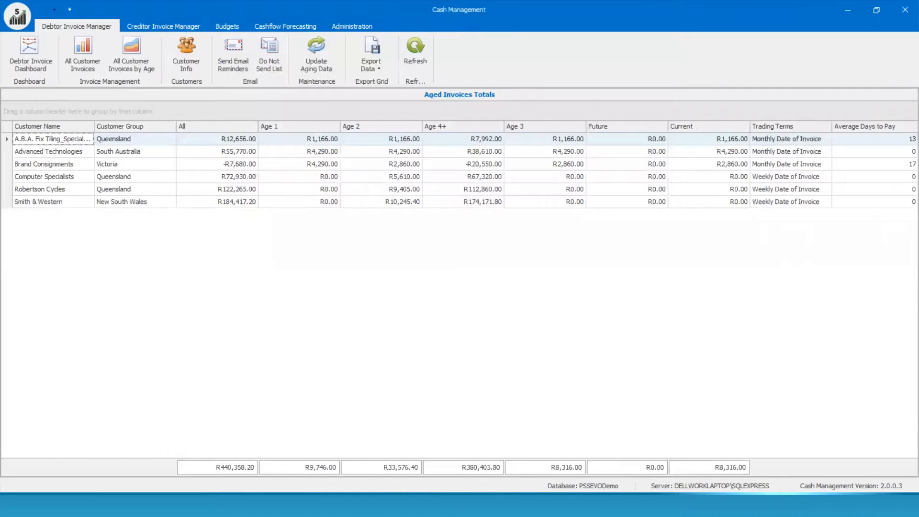
Step: Send test reminder emails to a test e-mail address, then minimise the remote desktop session
mouse_move(532, 505)
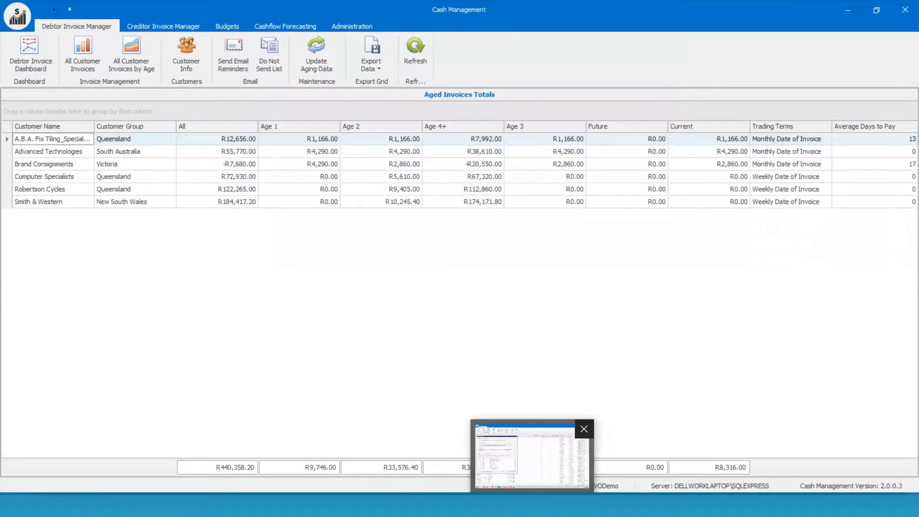
left_click(530, 467)
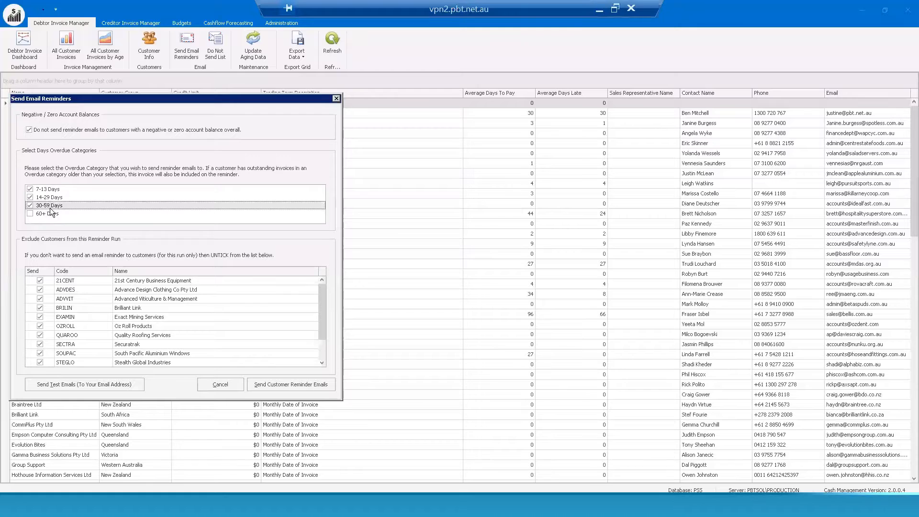
left_click(70, 383)
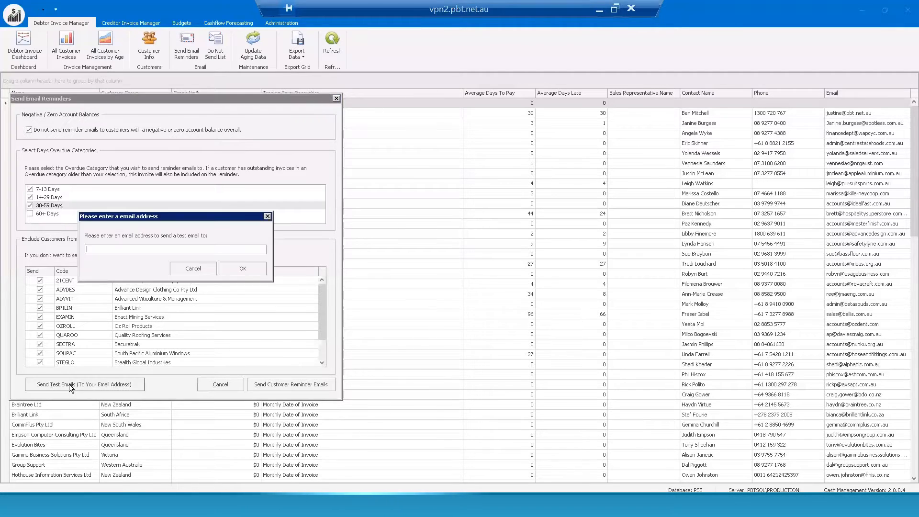
right_click(98, 250)
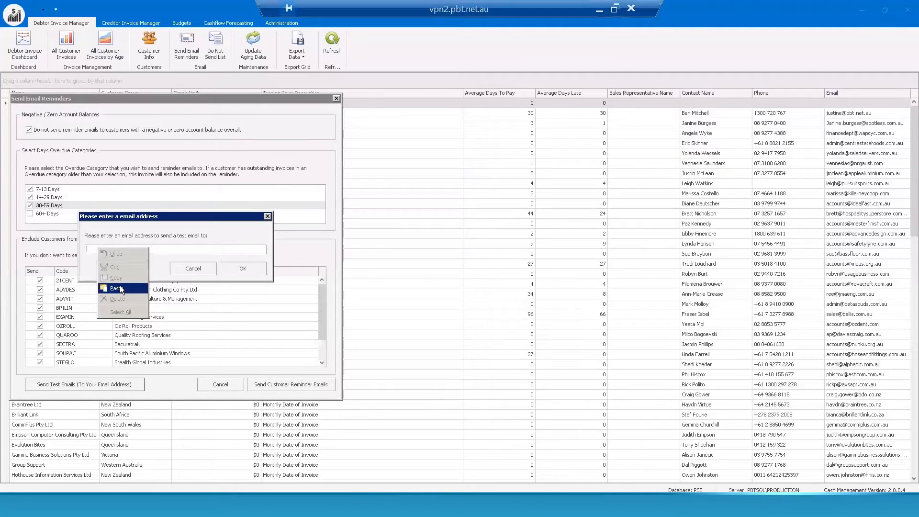
left_click(116, 288)
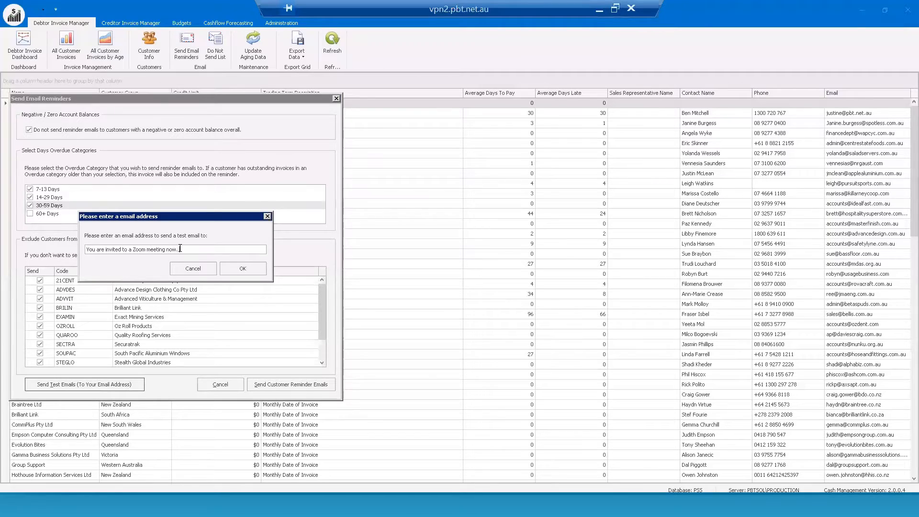
key("ctrl+a")
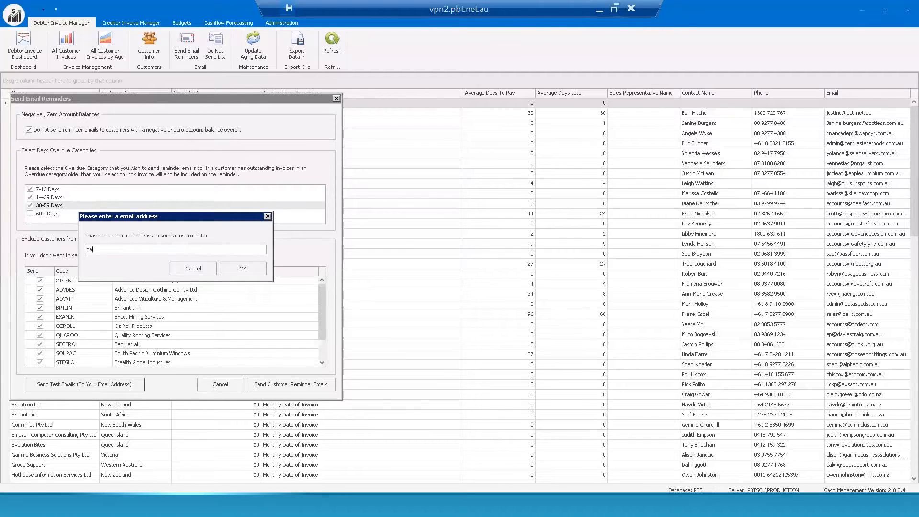
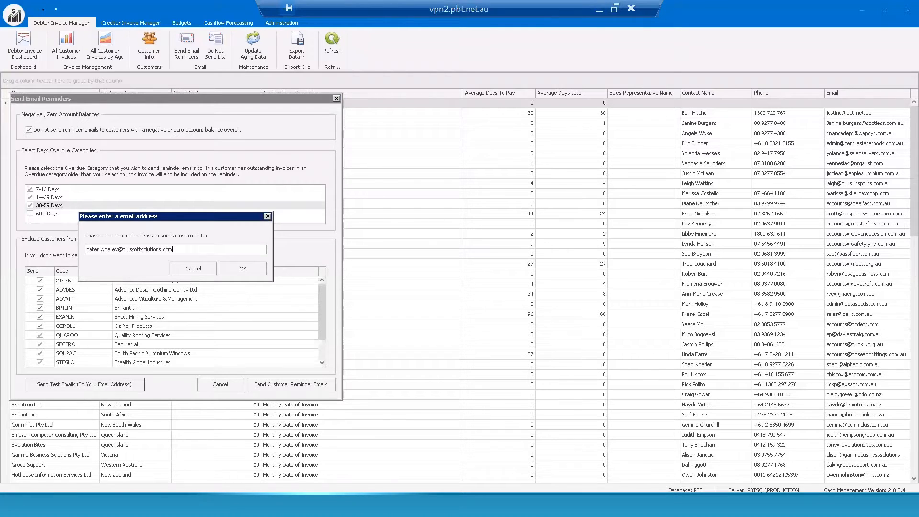
left_click(243, 269)
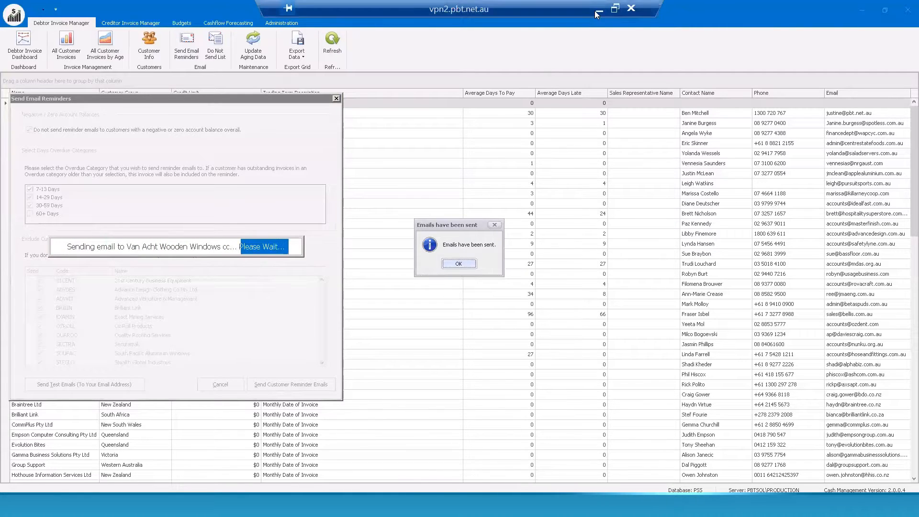
key("alt+Tab")
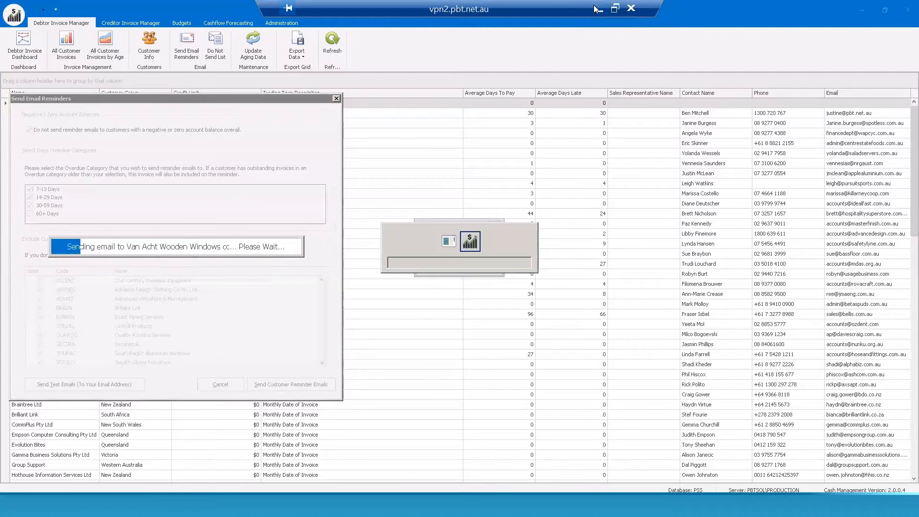
left_click(598, 14)
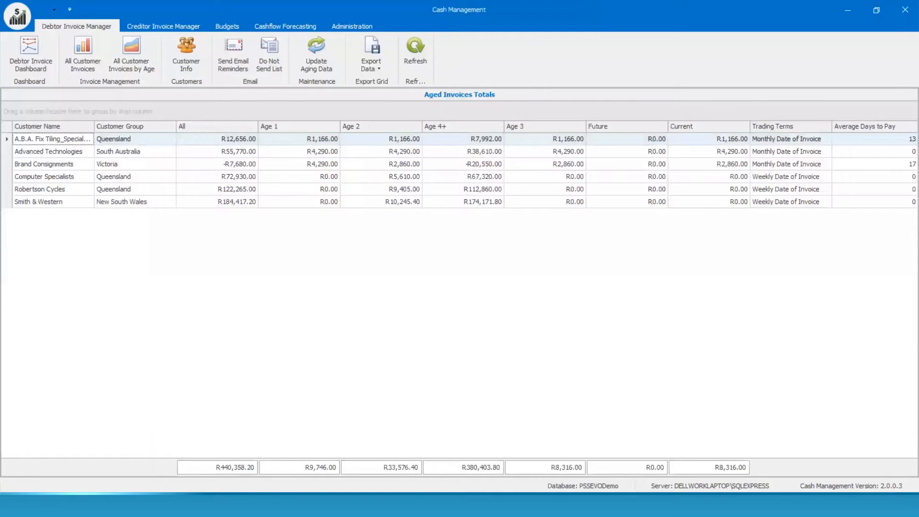
Step: Close the Outlook draft message, discarding it without saving
left_click(284, 505)
left_click(202, 468)
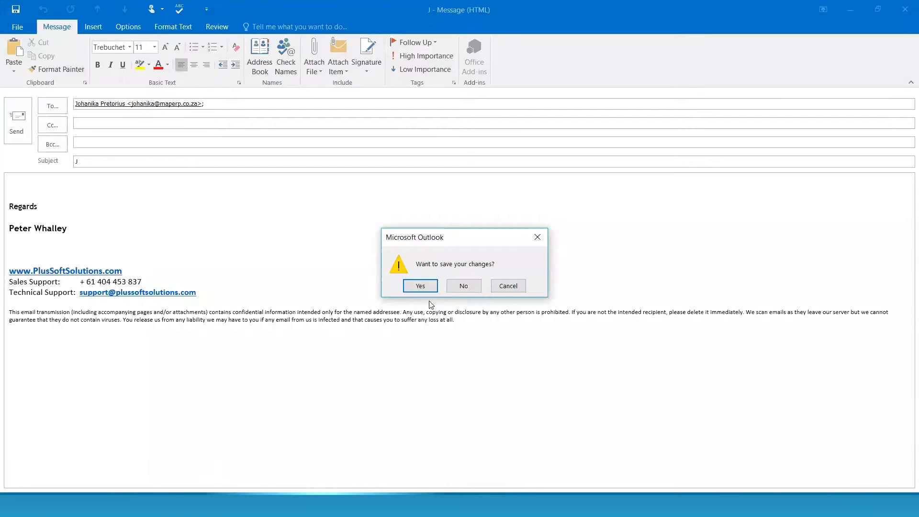
left_click(514, 286)
left_click(905, 10)
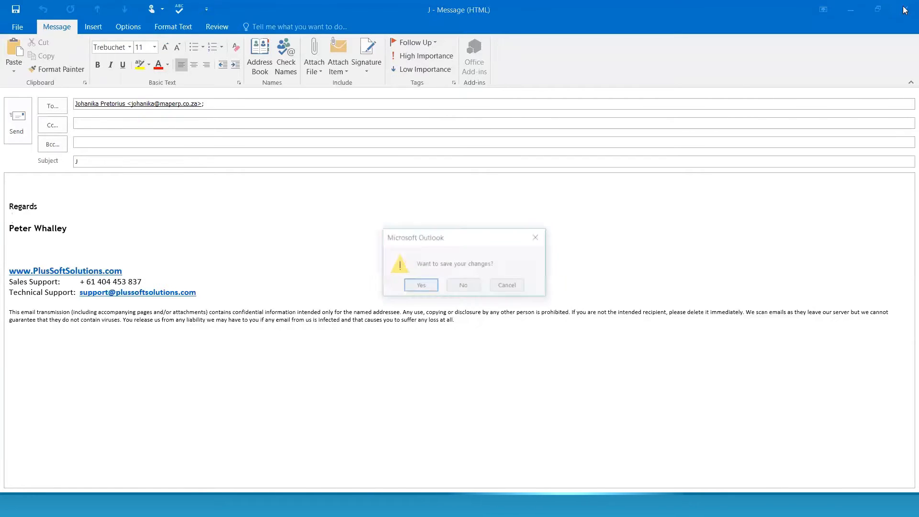
left_click(462, 286)
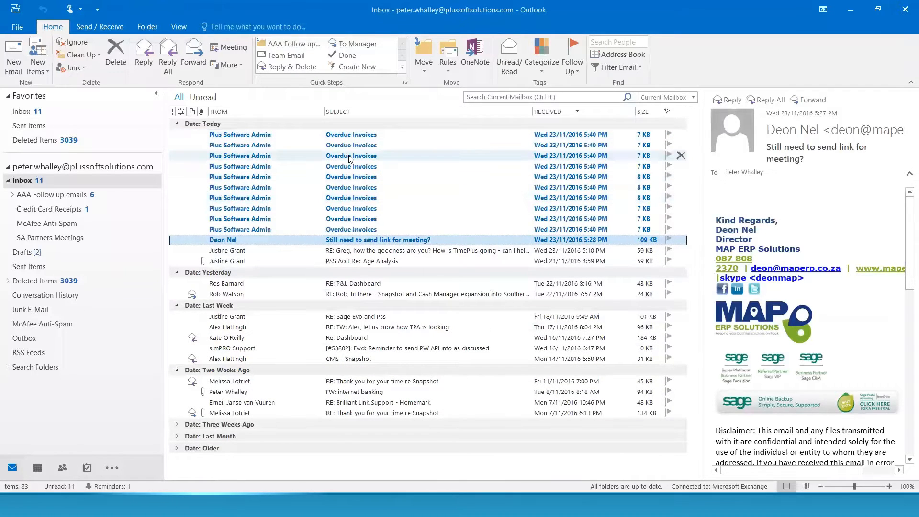
Step: Open an Overdue Invoices reminder, decline the read receipt, review its text and columns, then close it
double_click(350, 157)
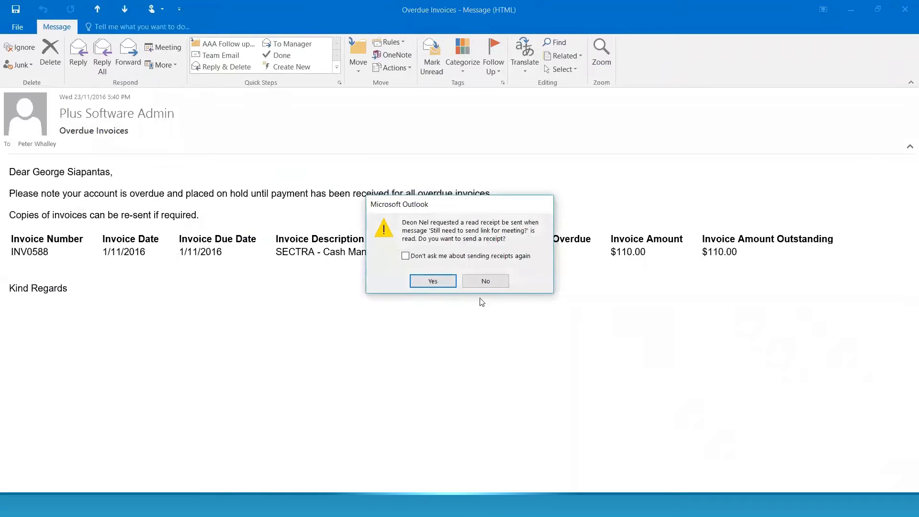
left_click(486, 280)
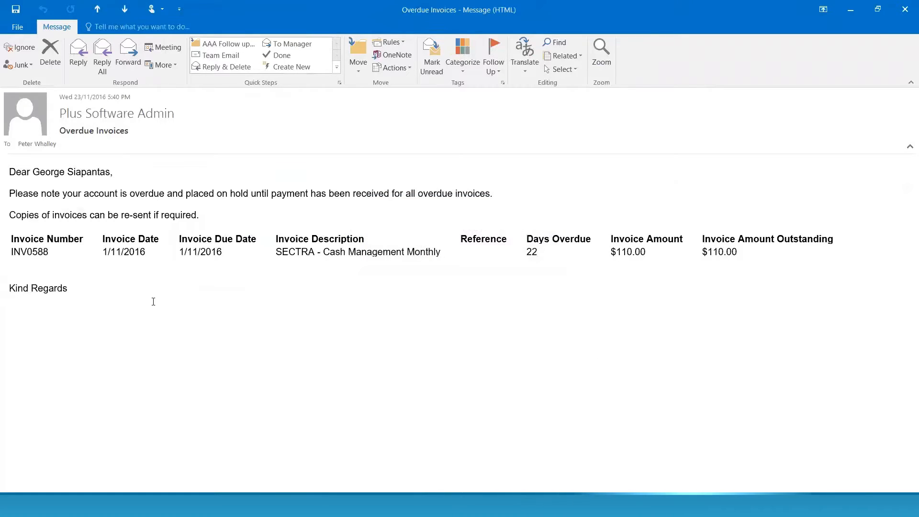
left_click_drag(17, 194, 505, 206)
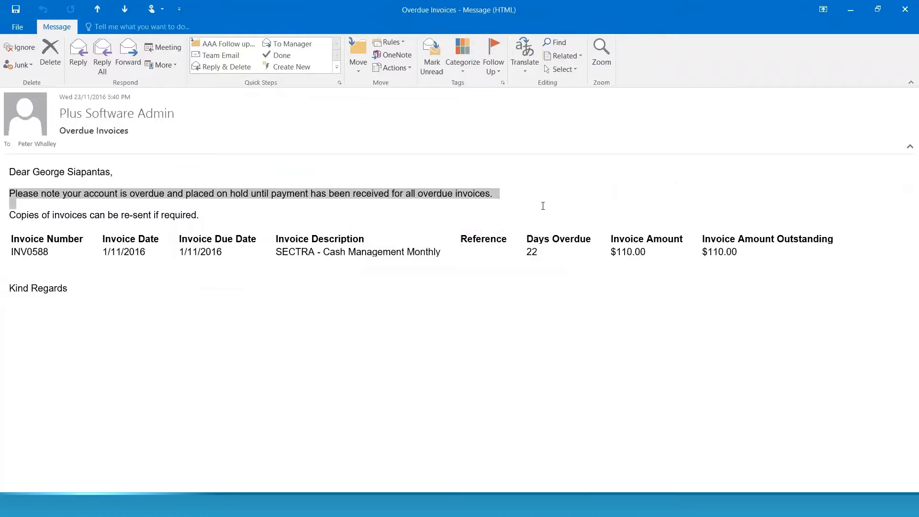
left_click_drag(9, 215, 207, 227)
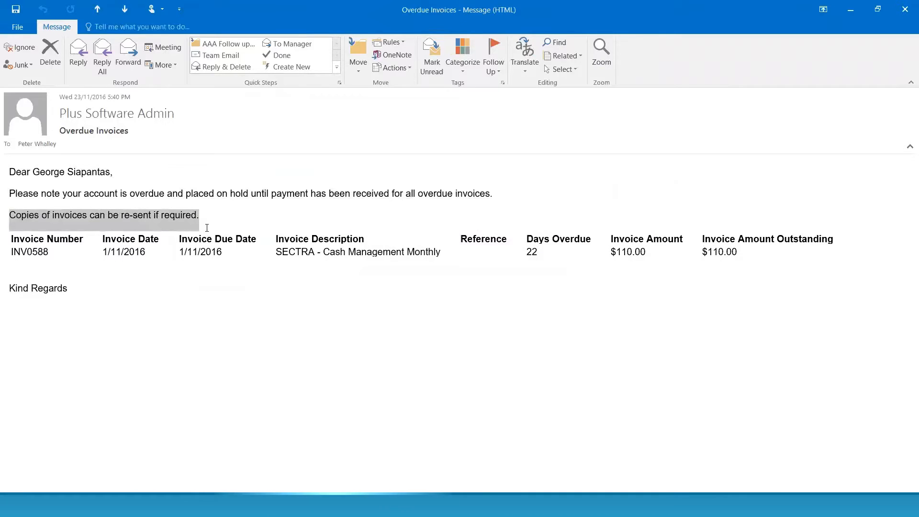
left_click(137, 243)
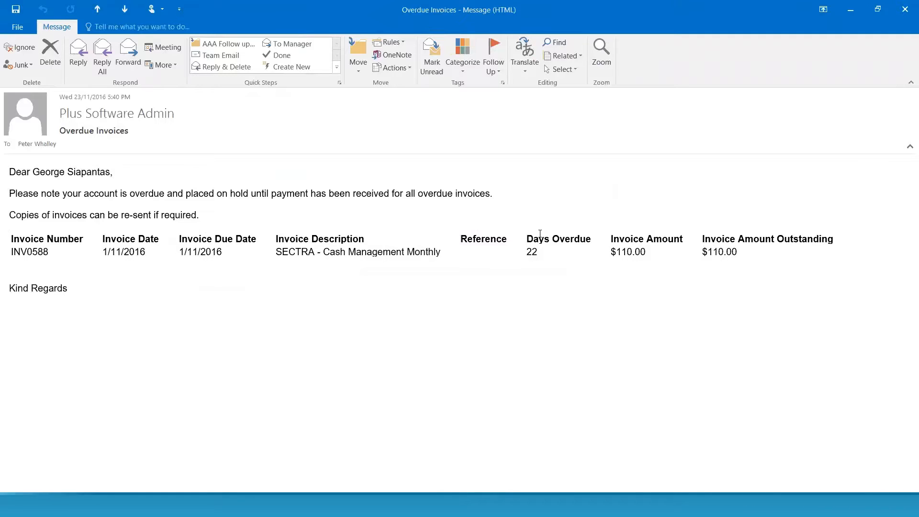
left_click_drag(543, 242, 546, 263)
left_click_drag(637, 239, 638, 263)
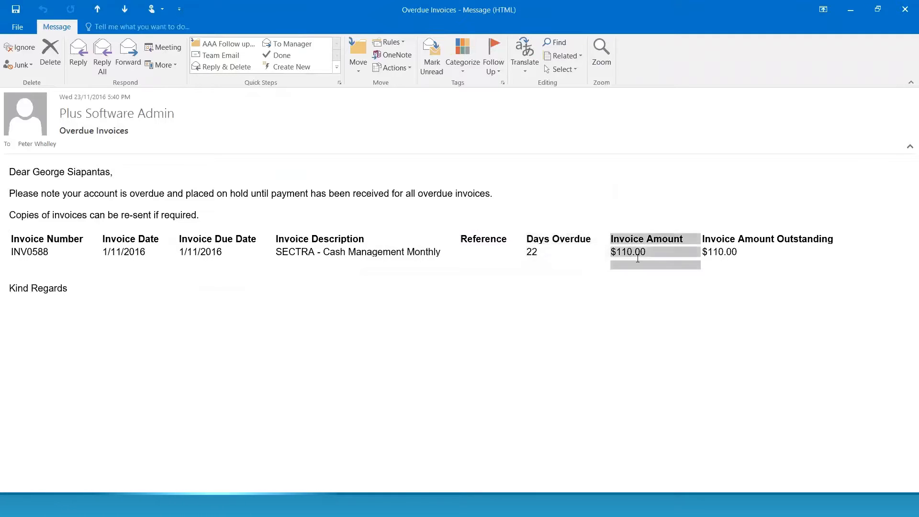
left_click(728, 251)
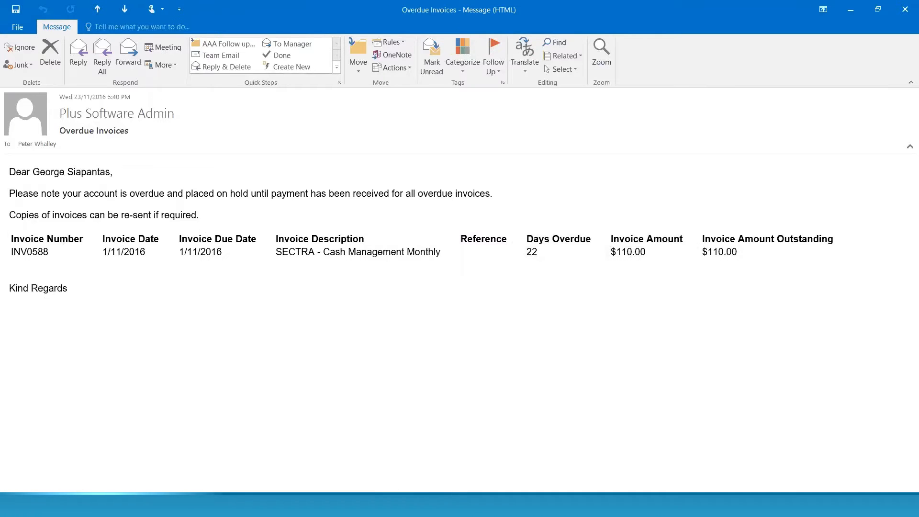
key("Escape")
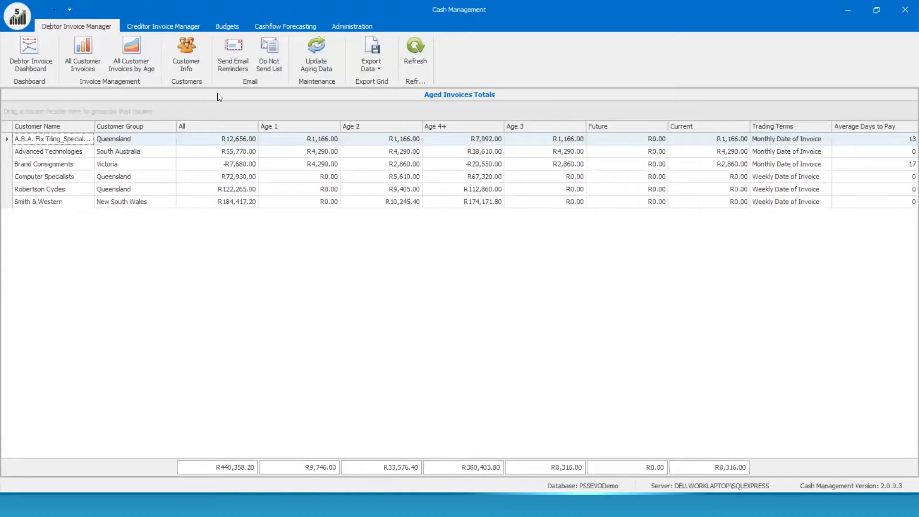
left_click(271, 62)
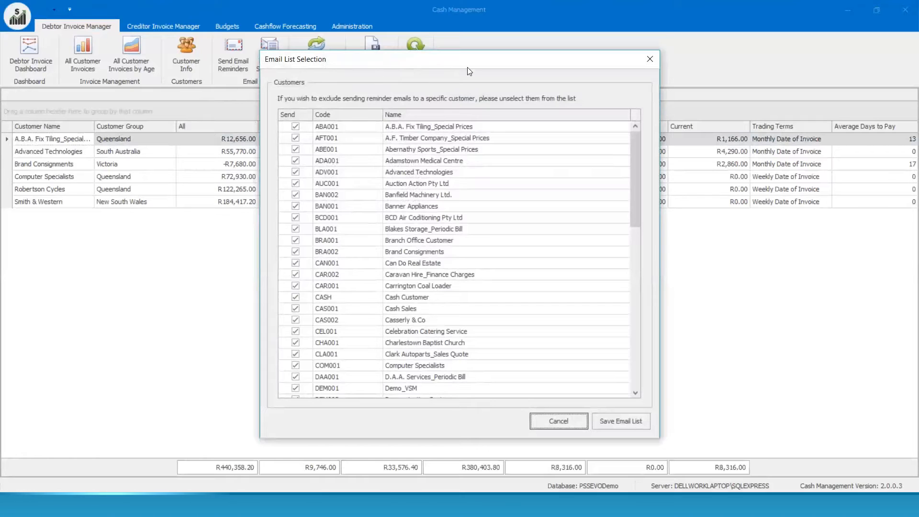
left_click(567, 424)
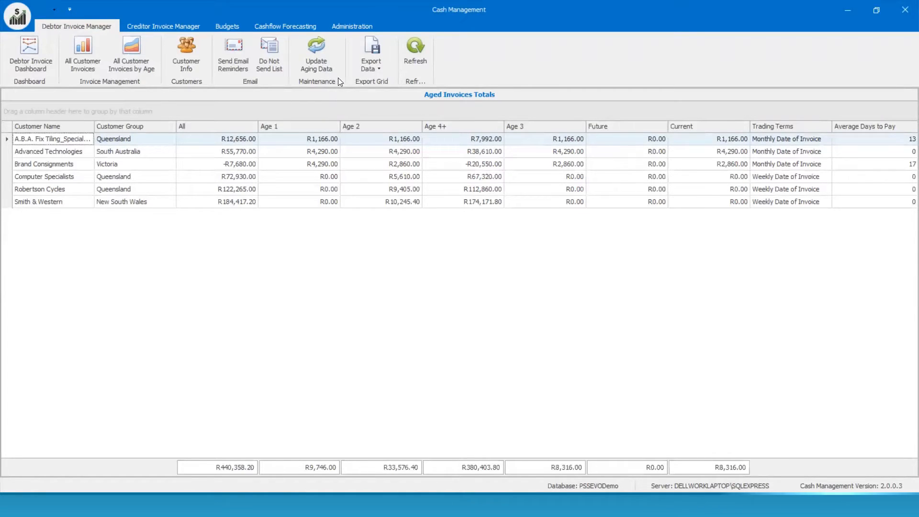
left_click(347, 25)
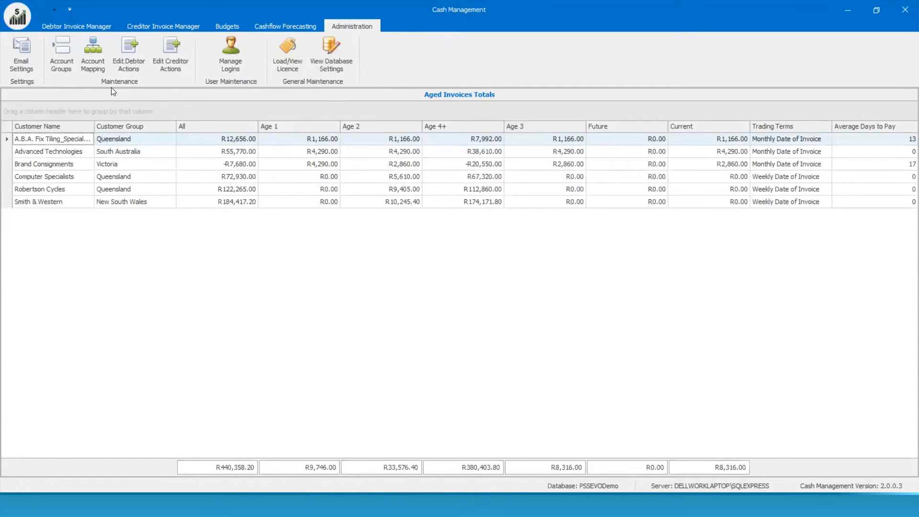
Step: Open Email Settings and review the 7-13 Days and 60+ Days template header texts
left_click(12, 62)
left_click(268, 104)
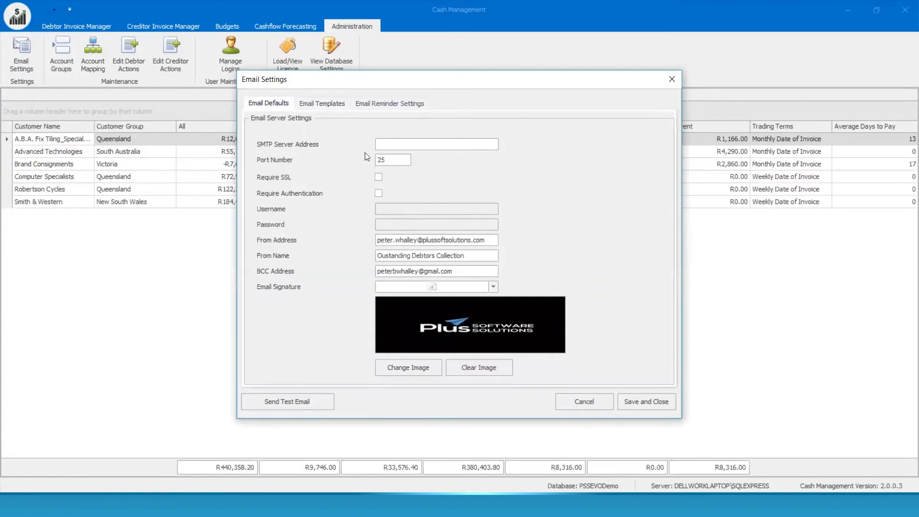
left_click(335, 104)
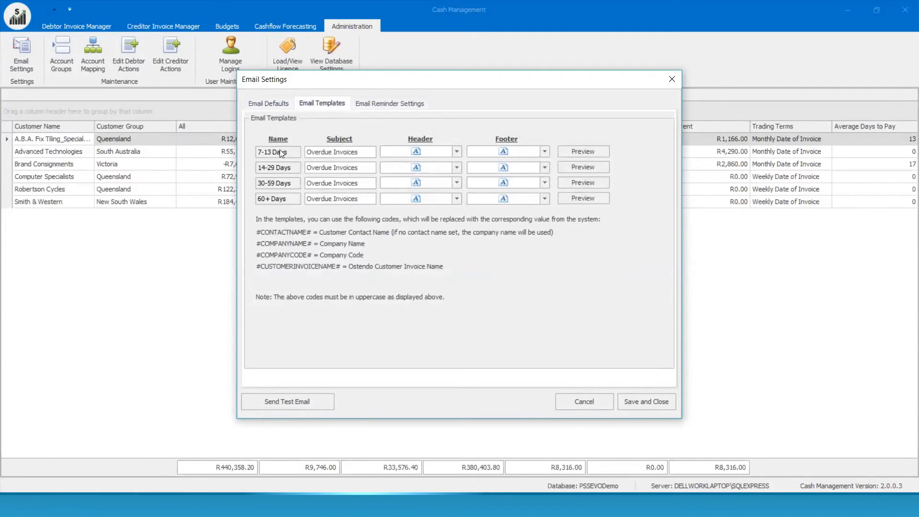
left_click(415, 152)
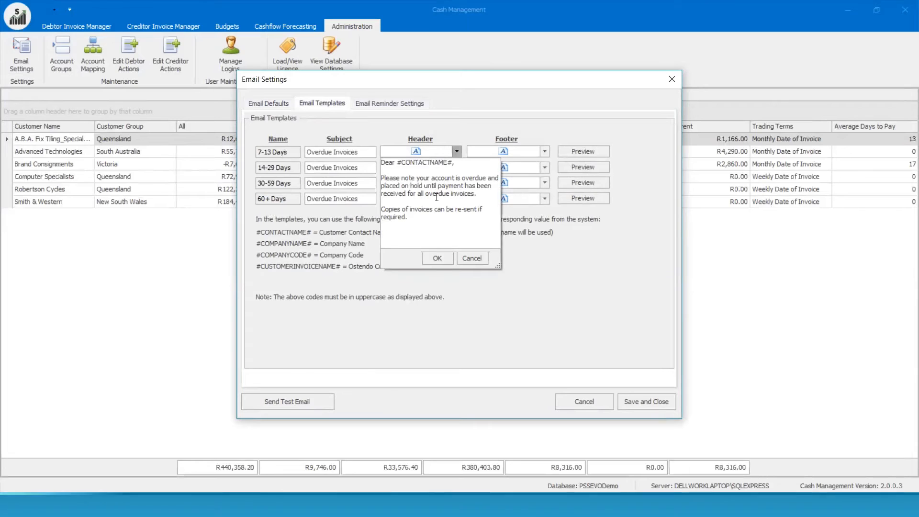
left_click(438, 259)
left_click(409, 199)
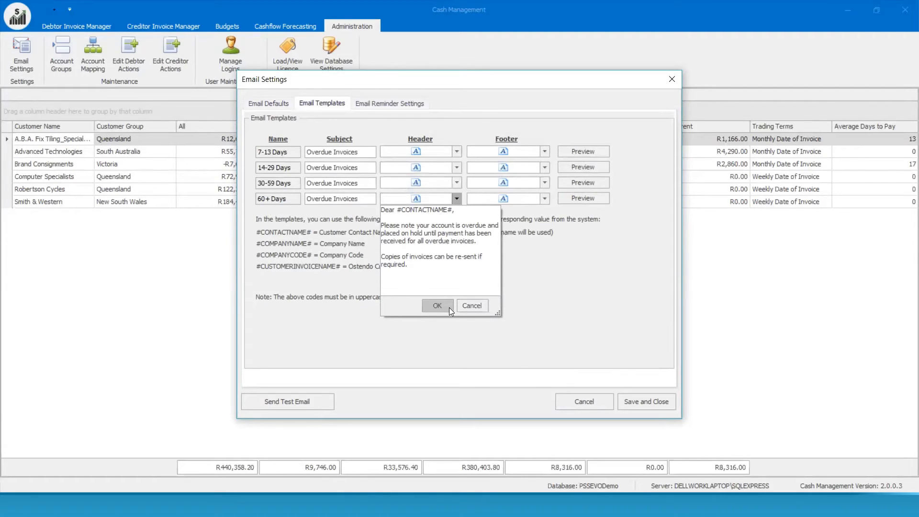
left_click(464, 306)
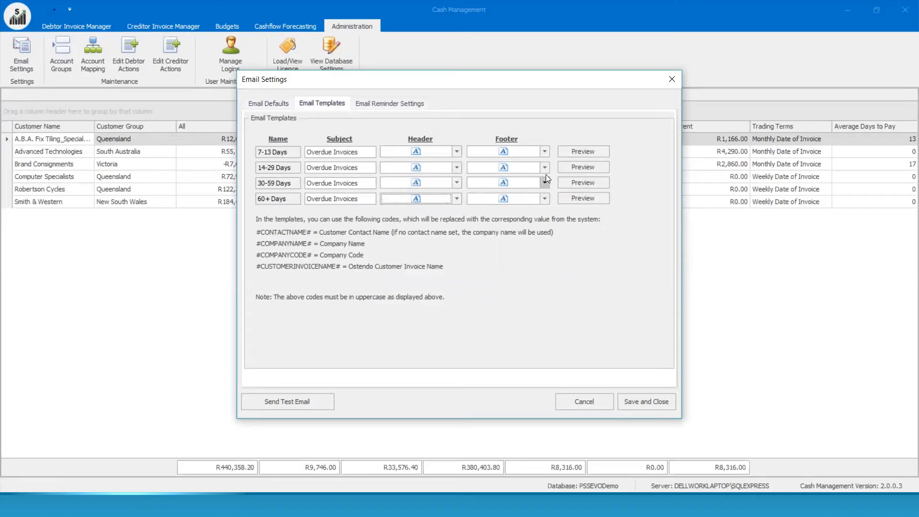
Step: Preview the 7-13 Days reminder, cancel Email Settings, and open the Debtor Invoice Dashboard
left_click(573, 151)
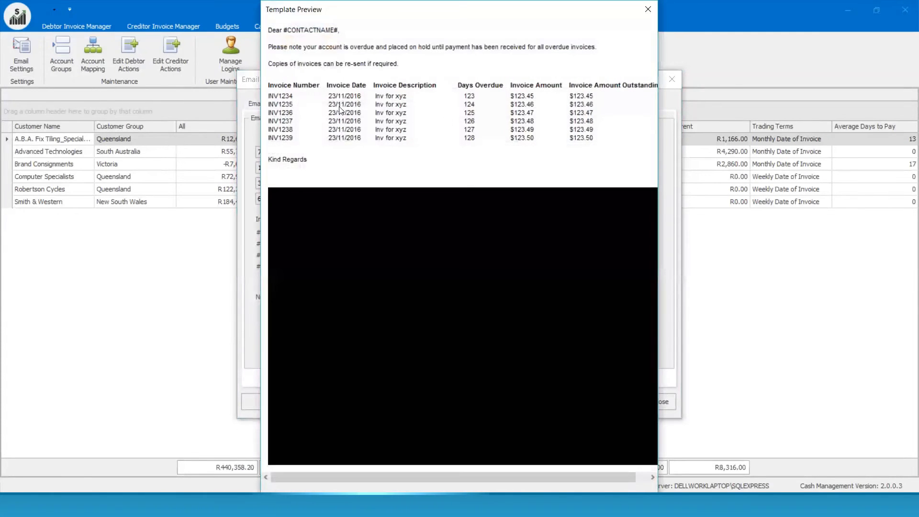
left_click(648, 9)
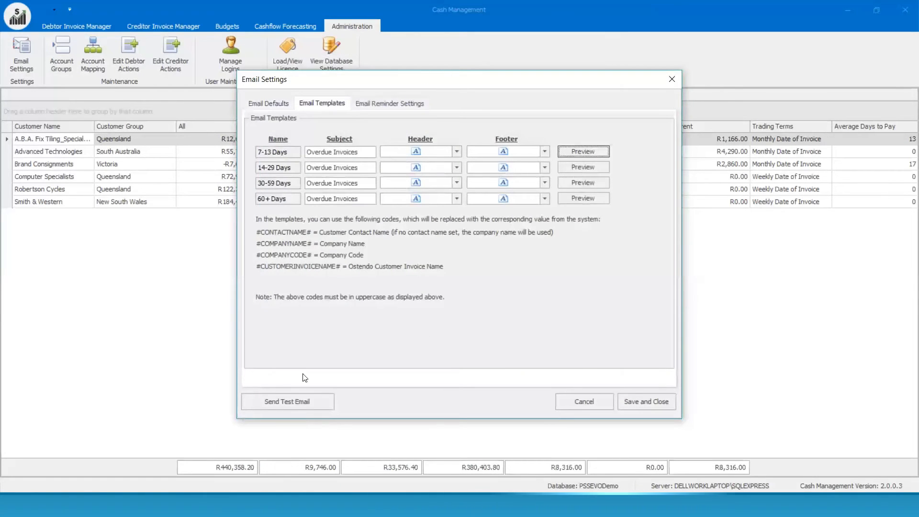
left_click(585, 405)
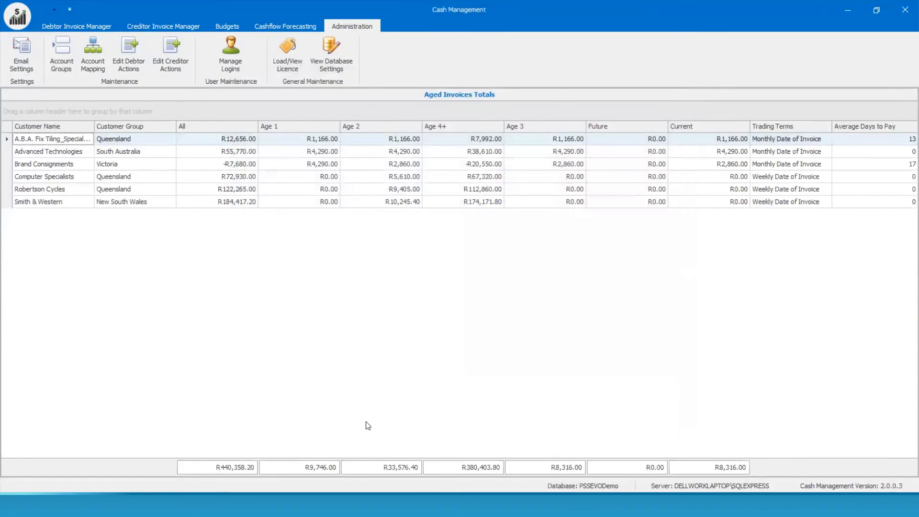
left_click(64, 27)
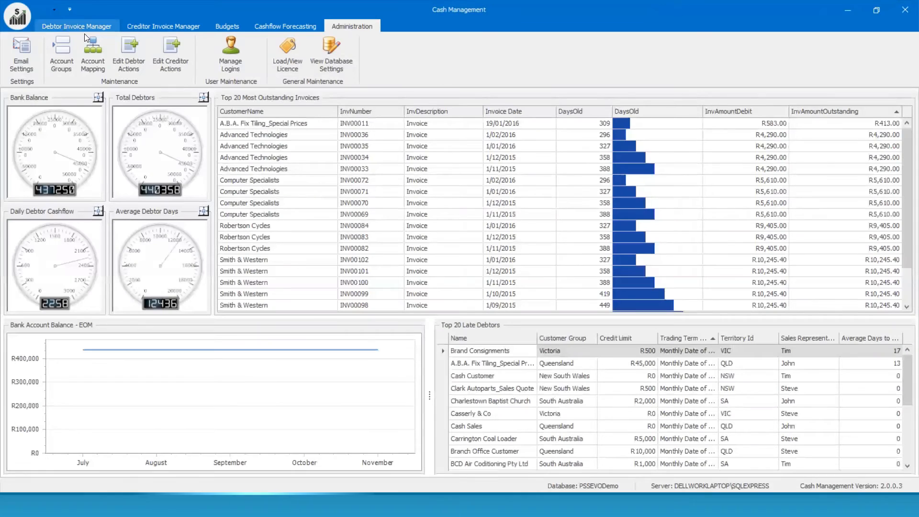